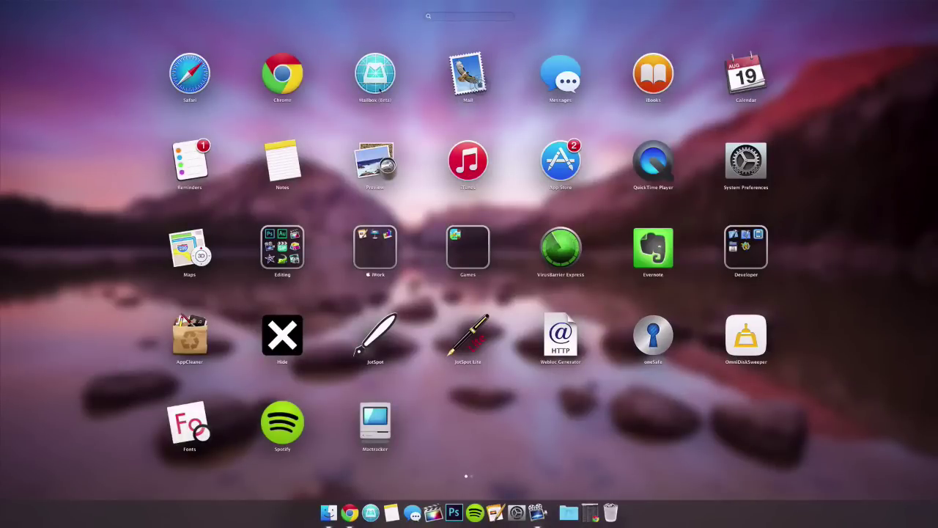
Launch Mailbox (Beta) and insert a betacoin into its welcome window
left_click(375, 77)
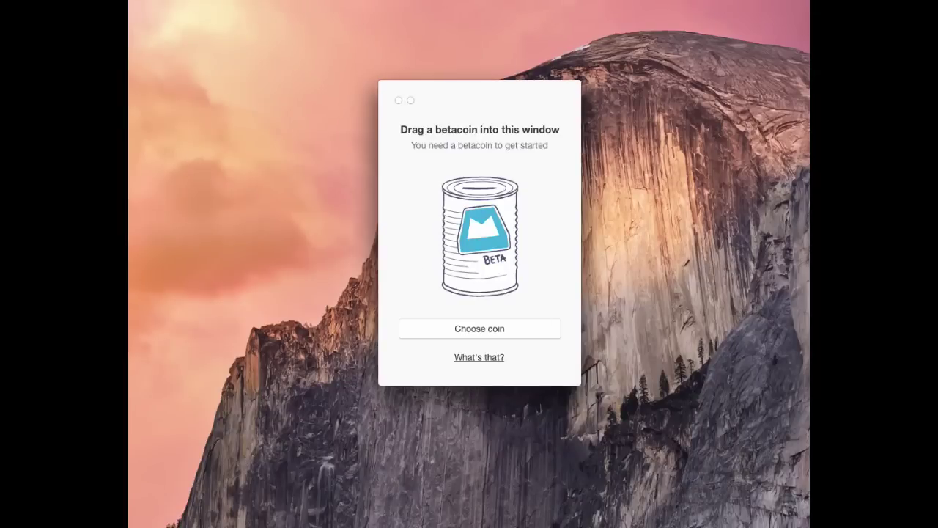
left_click_drag(631, 242, 535, 219)
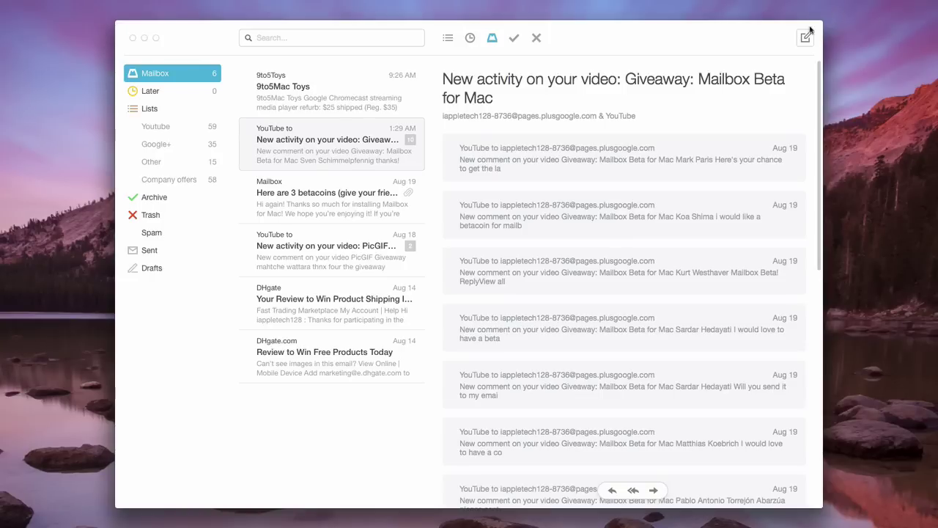
Search the mail for "beta" and clear the search to return to the inbox
left_click(157, 41)
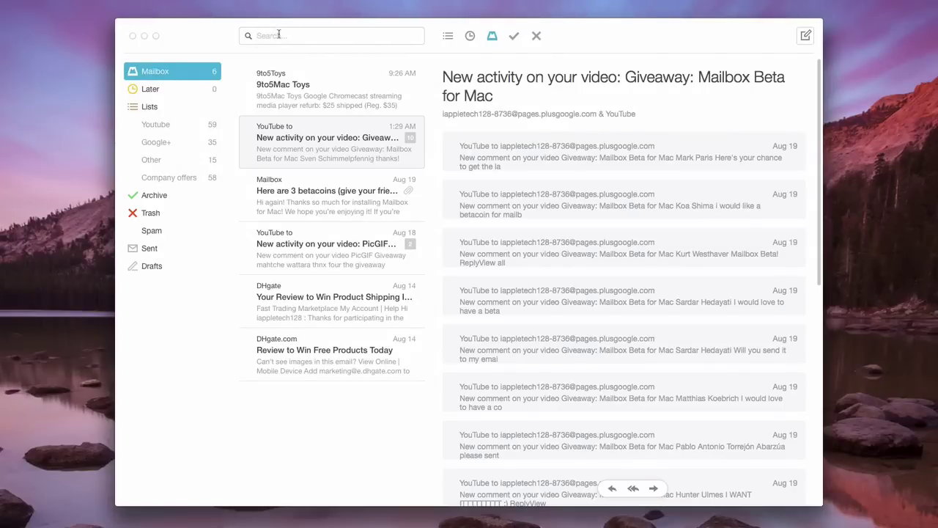
type("beta")
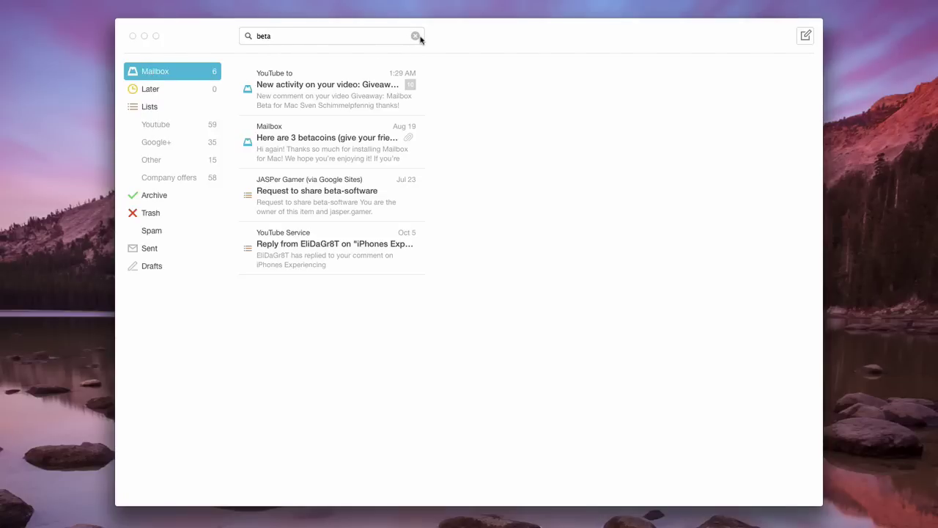
left_click(415, 36)
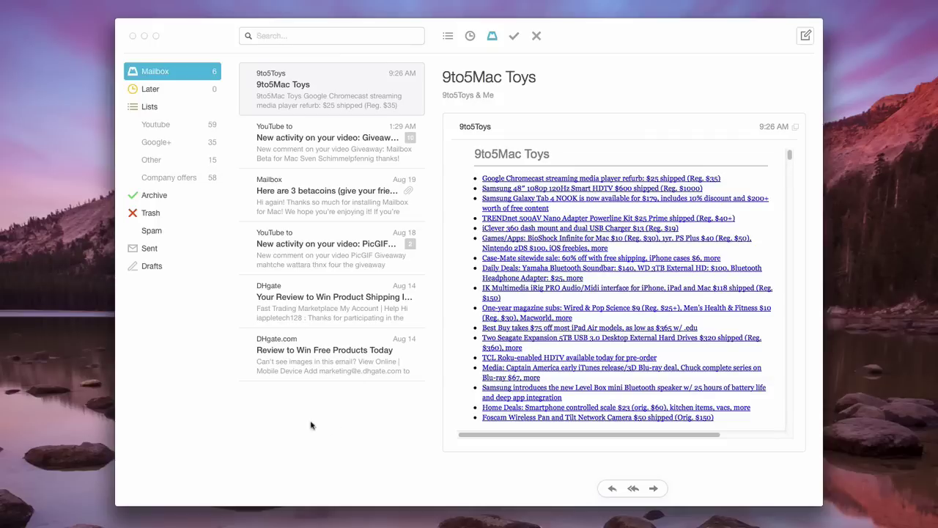
Bring up the list choices for the 9to5Mac Toys email and dismiss them without filing it
left_click(447, 36)
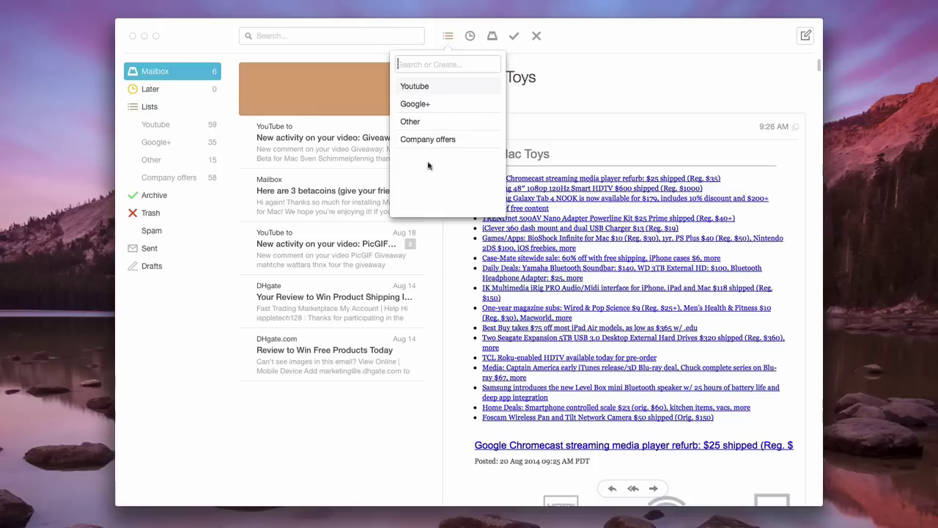
left_click(353, 456)
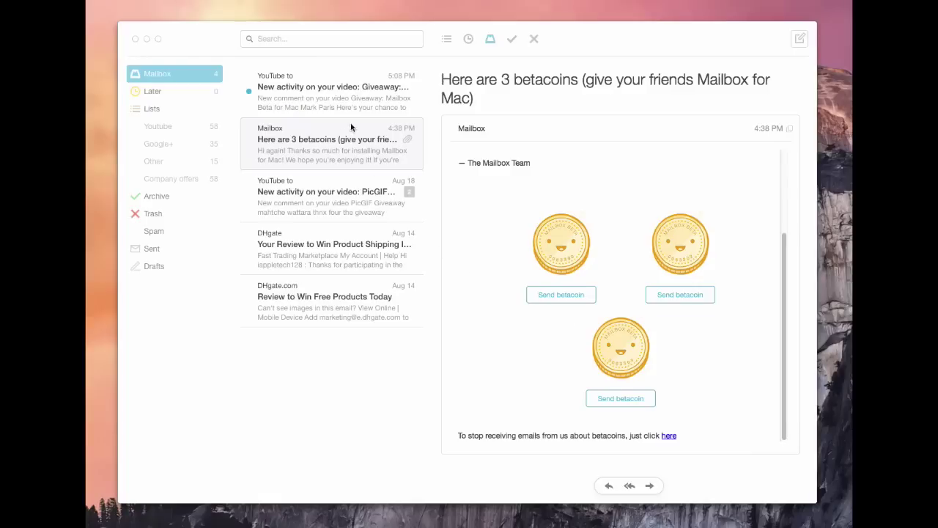
Open the newest YouTube giveaway email, start filing it into a list, cancel, and clear the email out of the inbox
left_click(341, 94)
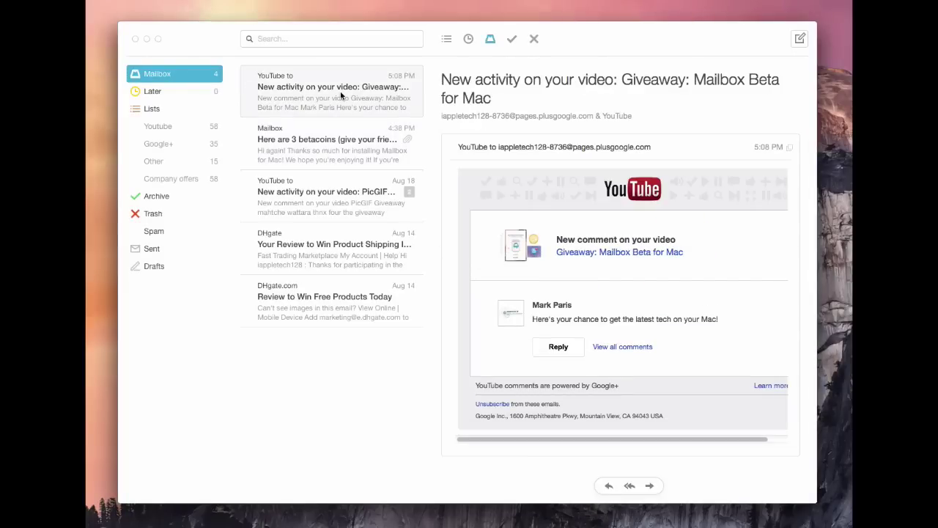
left_click_drag(387, 96, 148, 101)
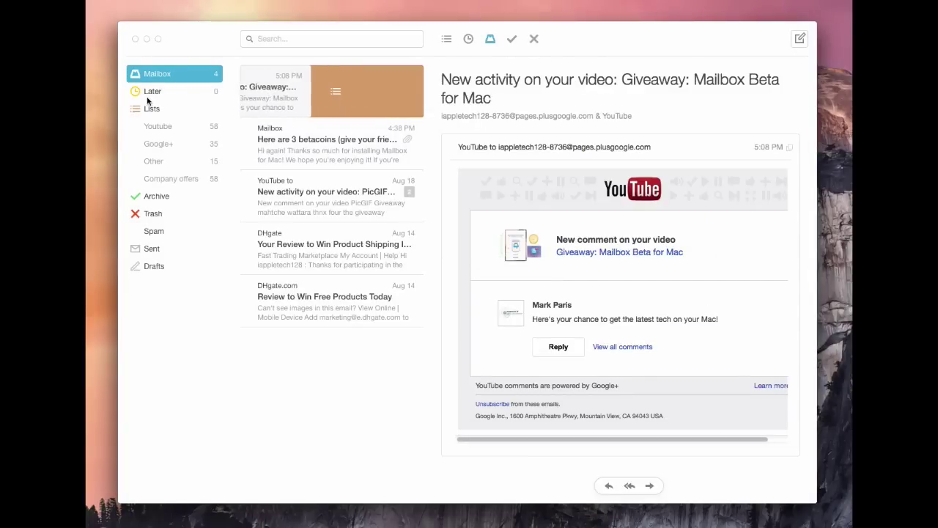
left_click(330, 409)
left_click_drag(286, 92, 566, 91)
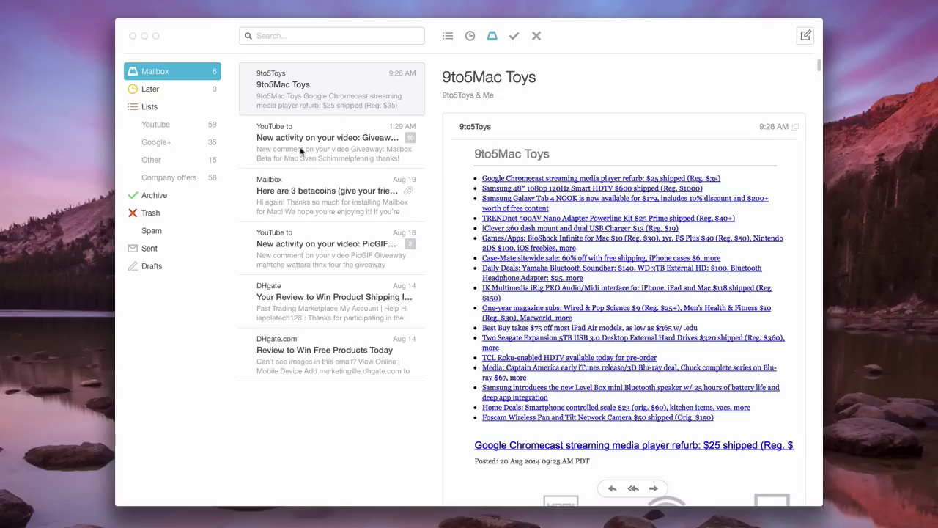
Select the 9to5Mac Toys email in the inbox and move it to the trash
left_click(303, 147)
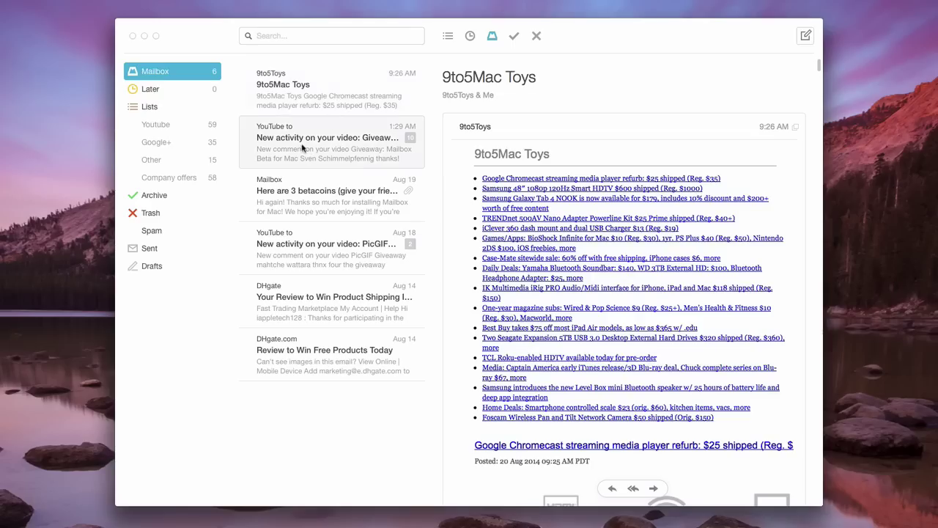
left_click(330, 90)
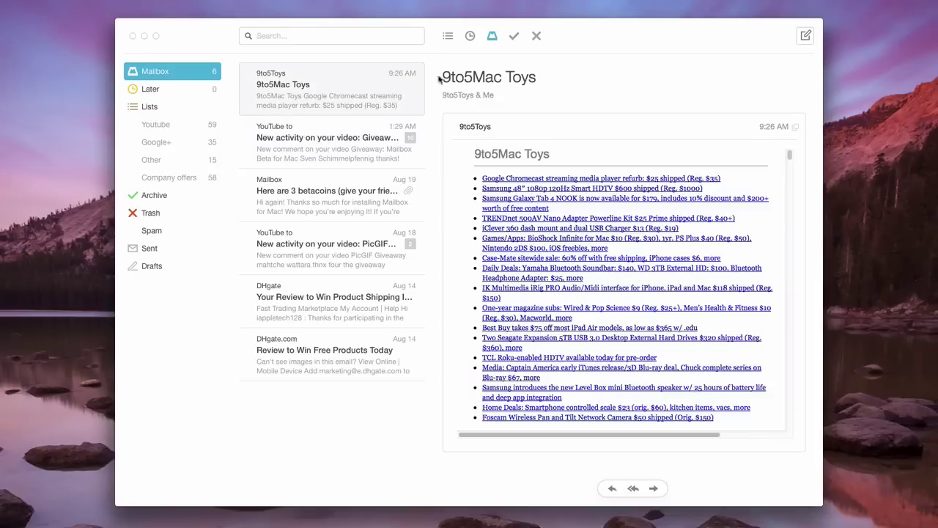
left_click_drag(303, 94, 263, 93)
left_click(536, 37)
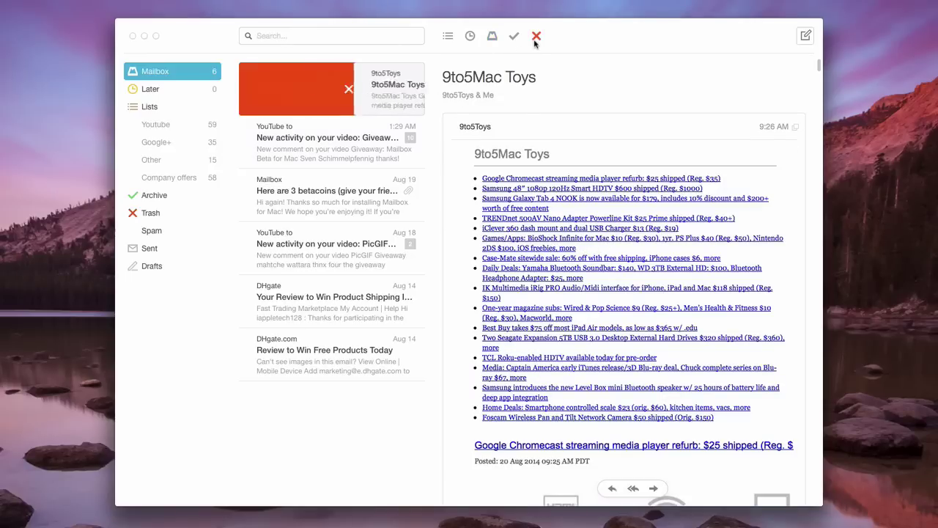
Review the YouTube giveaway conversation and read the "Here are 3 betacoins" email
scroll(575, 308, "up", 10)
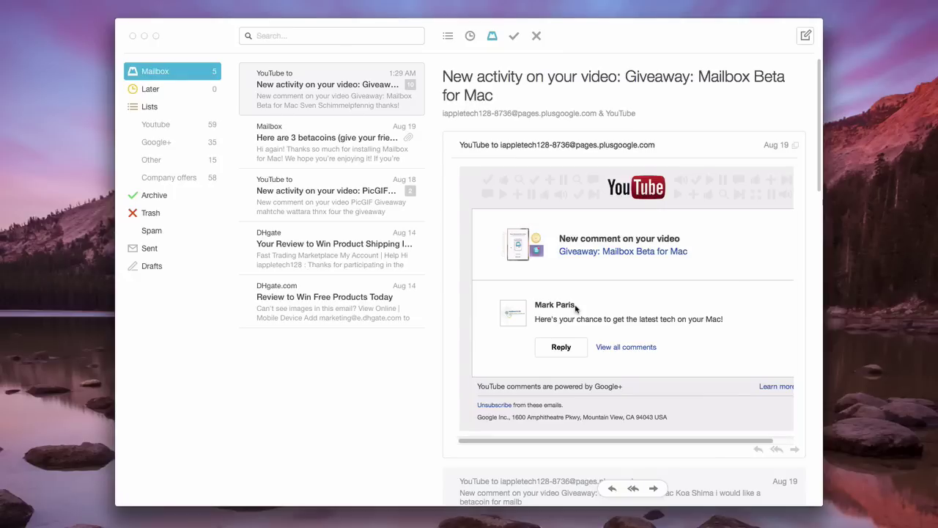
left_click(330, 157)
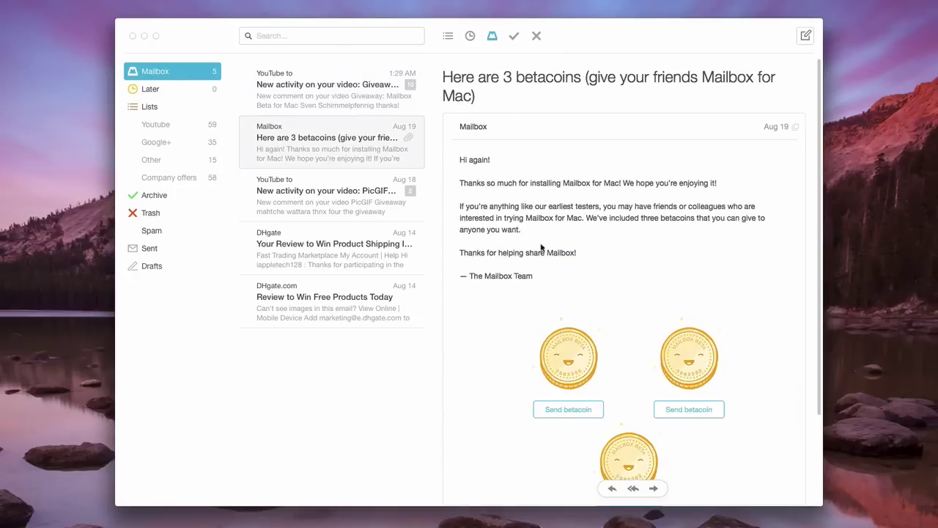
scroll(557, 257, "down", 5)
scroll(576, 272, "up", 5)
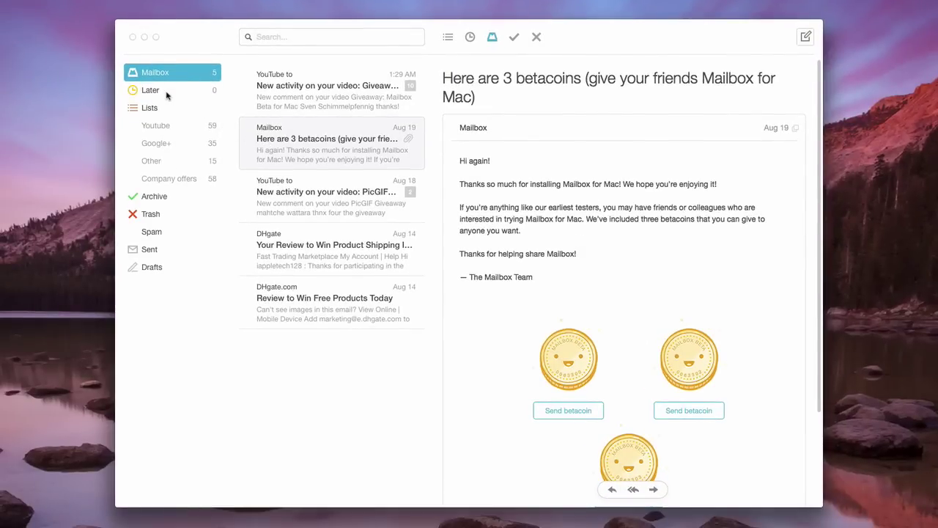
Look through the Later, Lists, Spam and Drafts folders and return to the Mailbox inbox
left_click(166, 91)
left_click(161, 108)
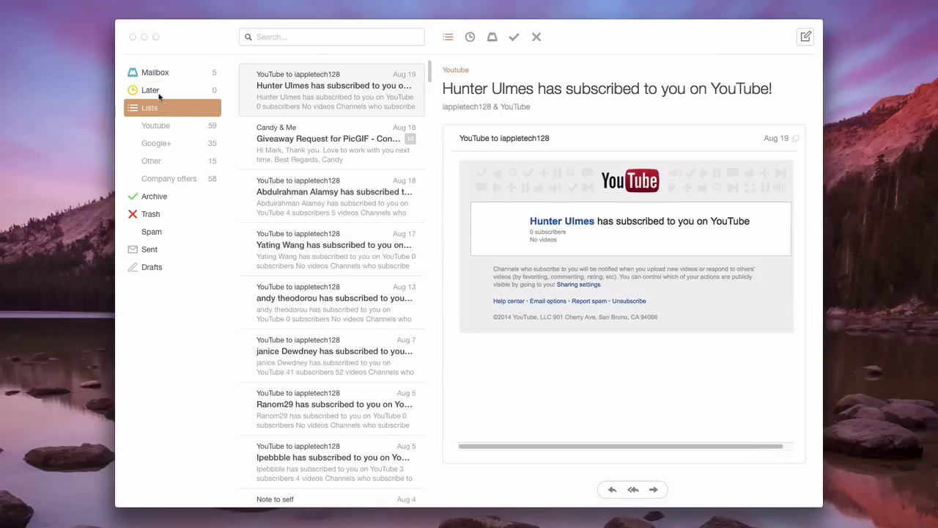
left_click(161, 72)
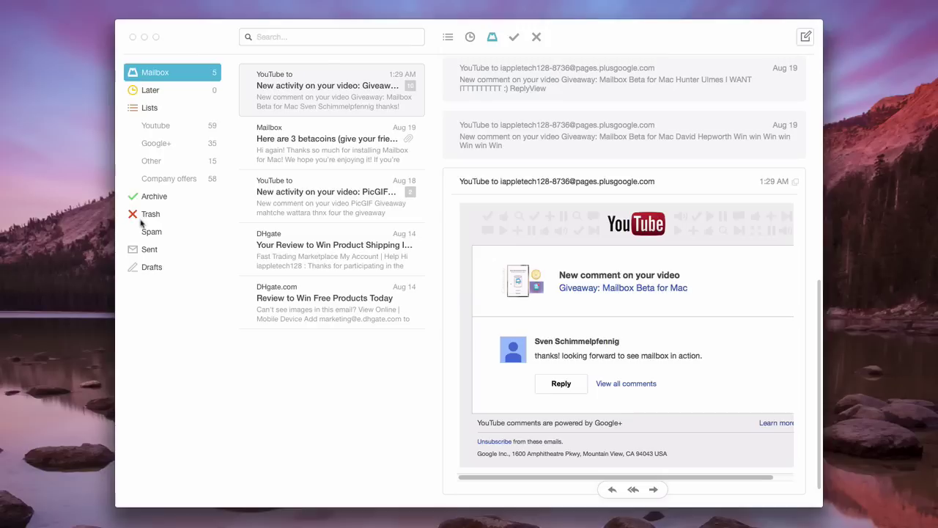
left_click(151, 234)
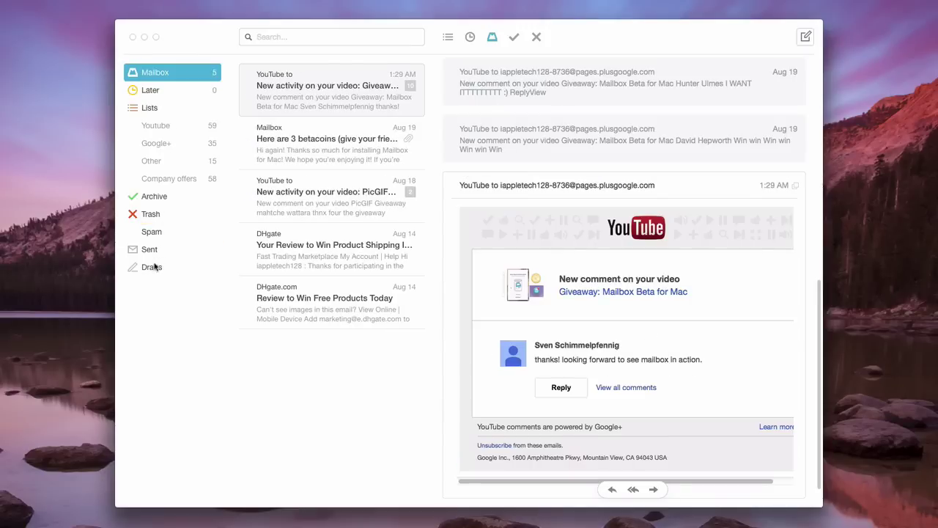
left_click(148, 265)
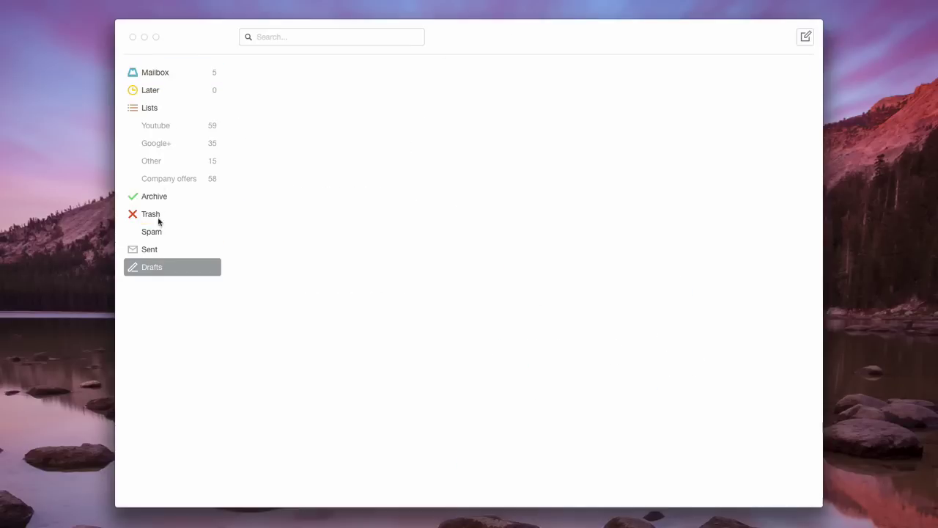
left_click(152, 66)
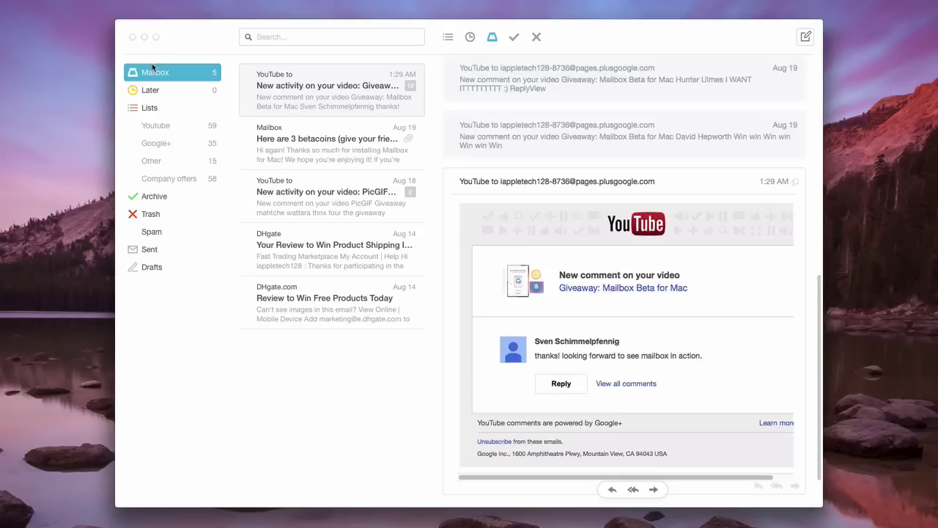
Open a blank new message and discard it
left_click(805, 38)
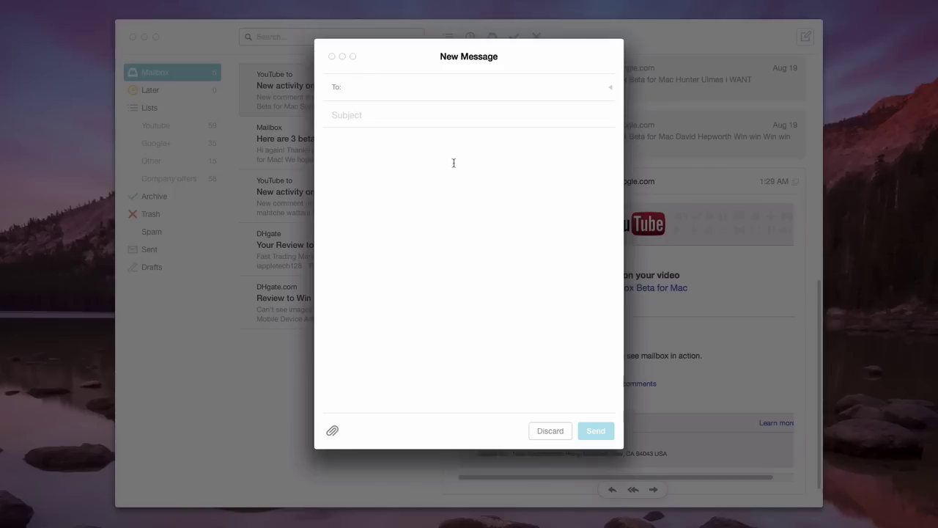
left_click(551, 430)
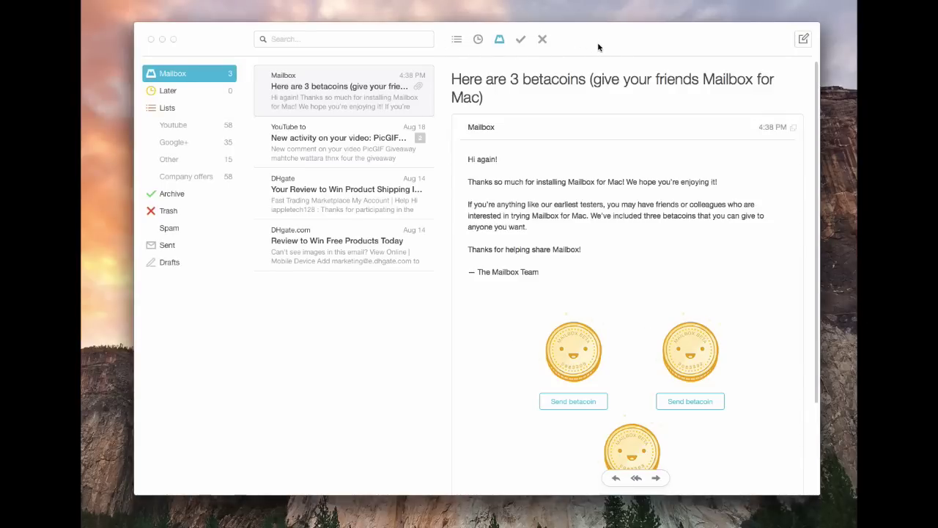
Reveal the shortcut hints, view the Drafts folder and return to the Mailbox inbox
key("super")
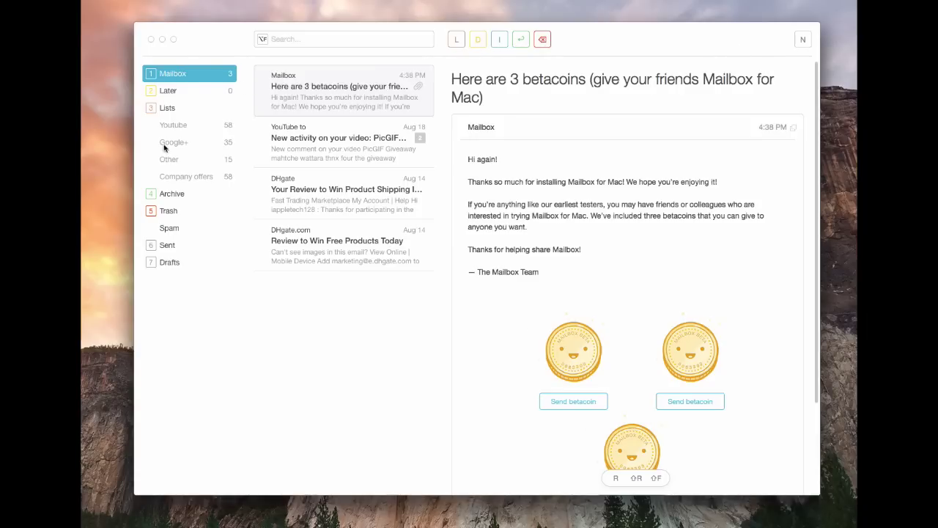
key("alt")
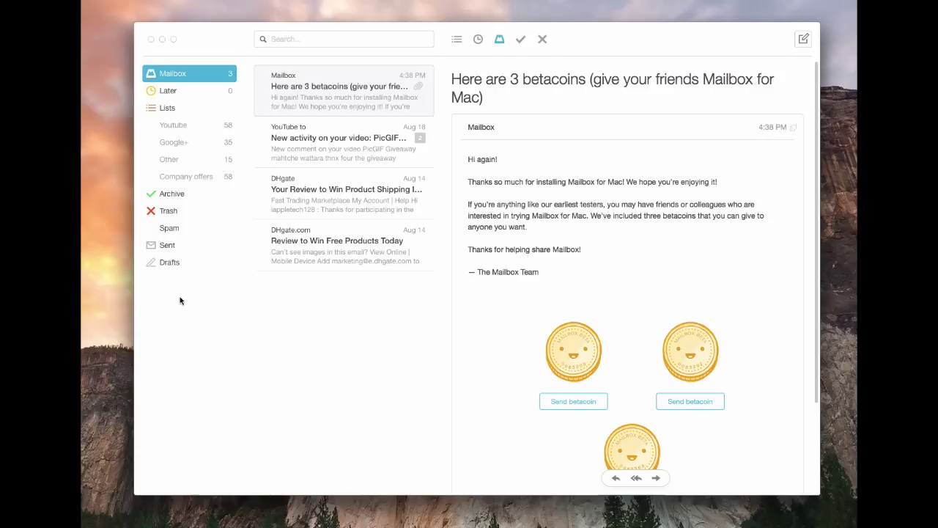
key("super+8")
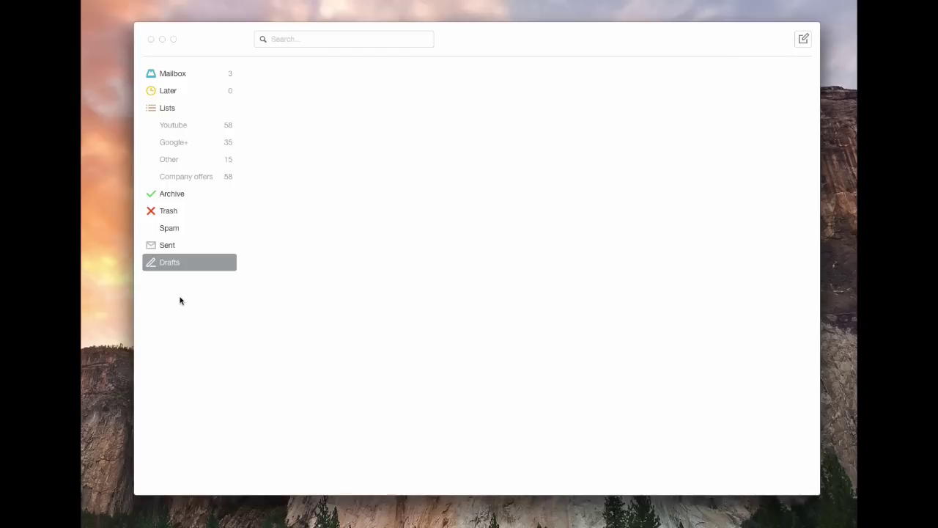
key("alt")
key("super+1")
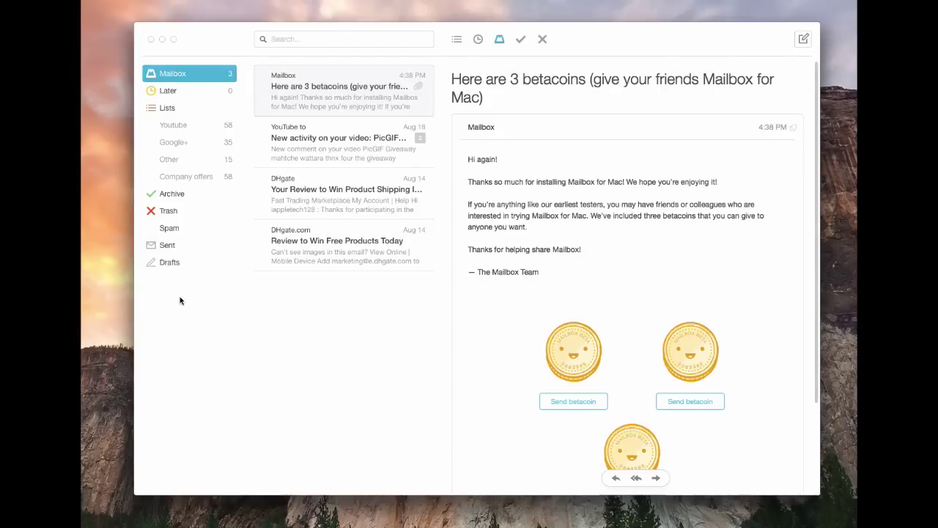
Switch to the Later folder, reveal its shortcut hints and move on to Lists
key("super")
key("super+2")
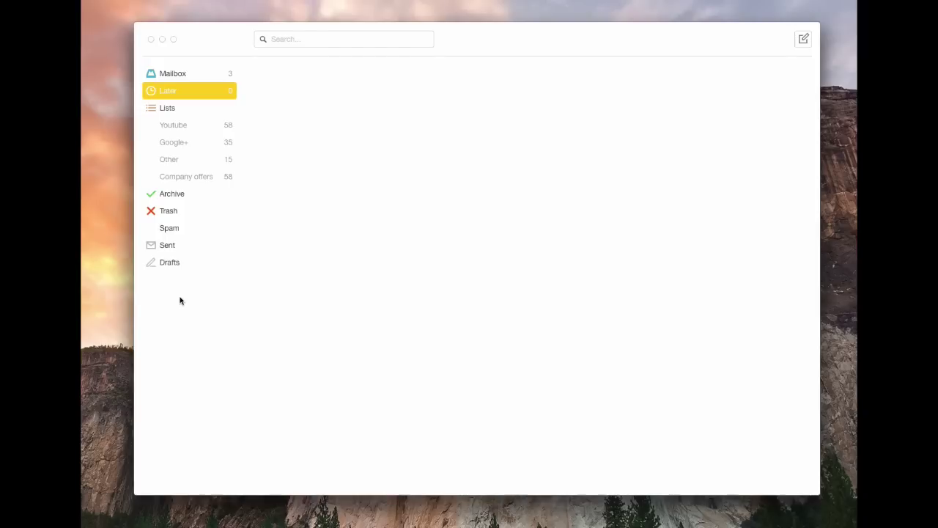
key("super")
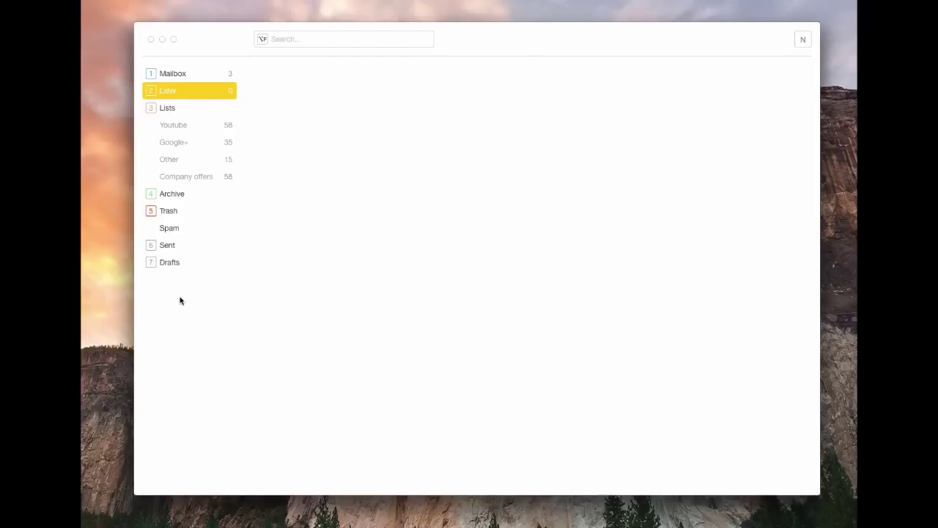
key("super+3")
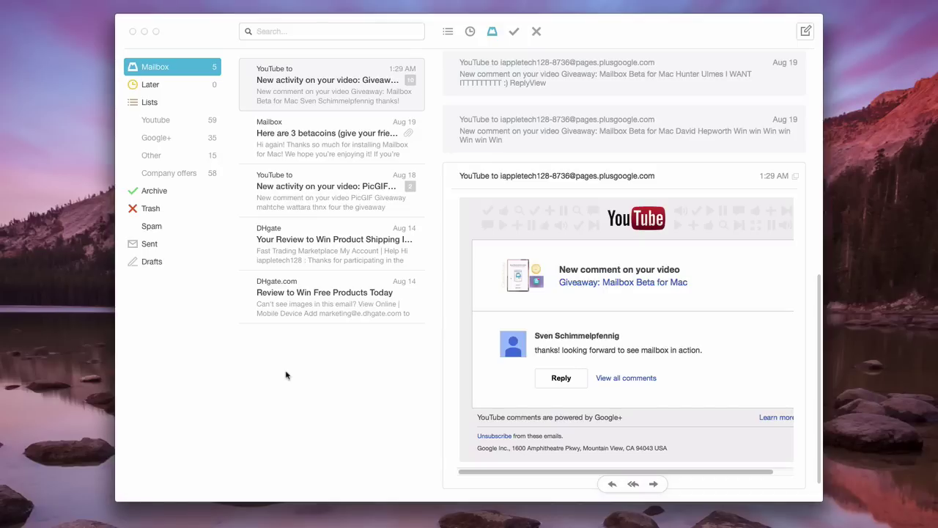
Open the "Here are 3 betacoins" email and view all its betacoin sending options
left_click(295, 150)
scroll(555, 367, "down", 3)
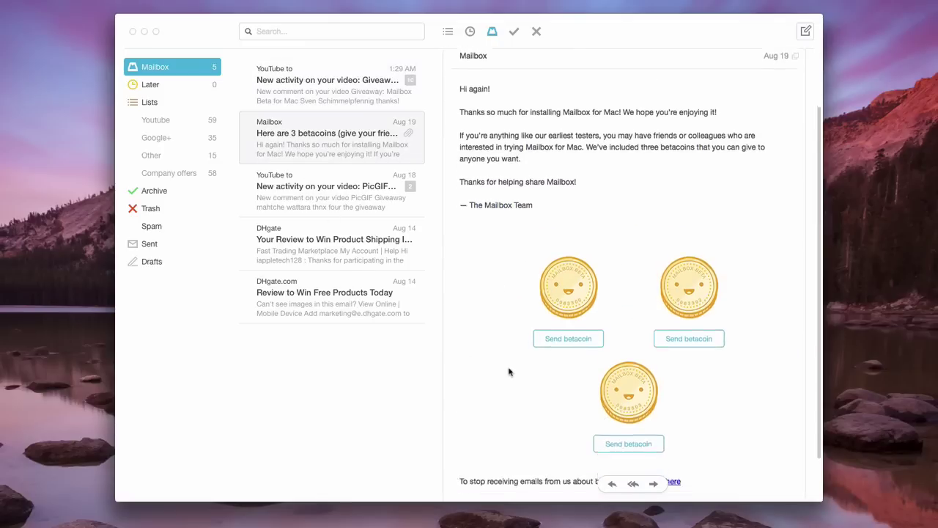
scroll(509, 372, "down", 2)
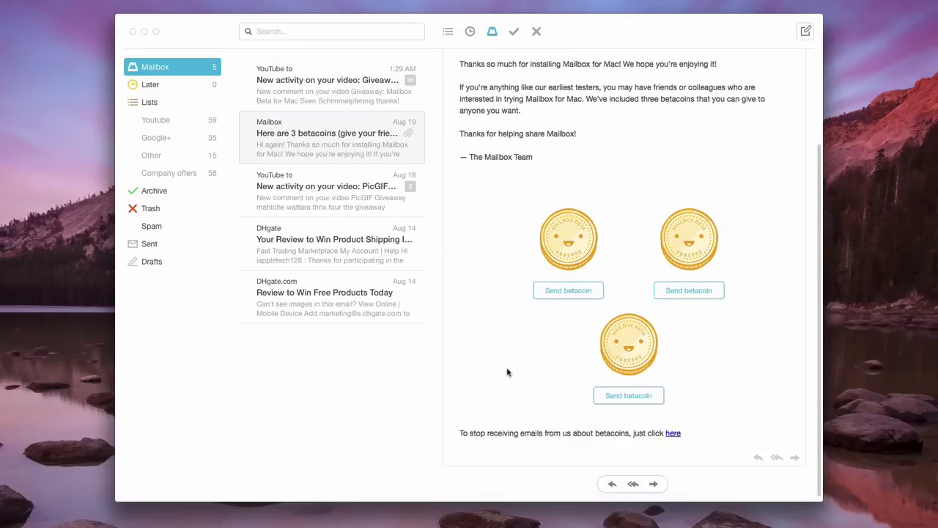